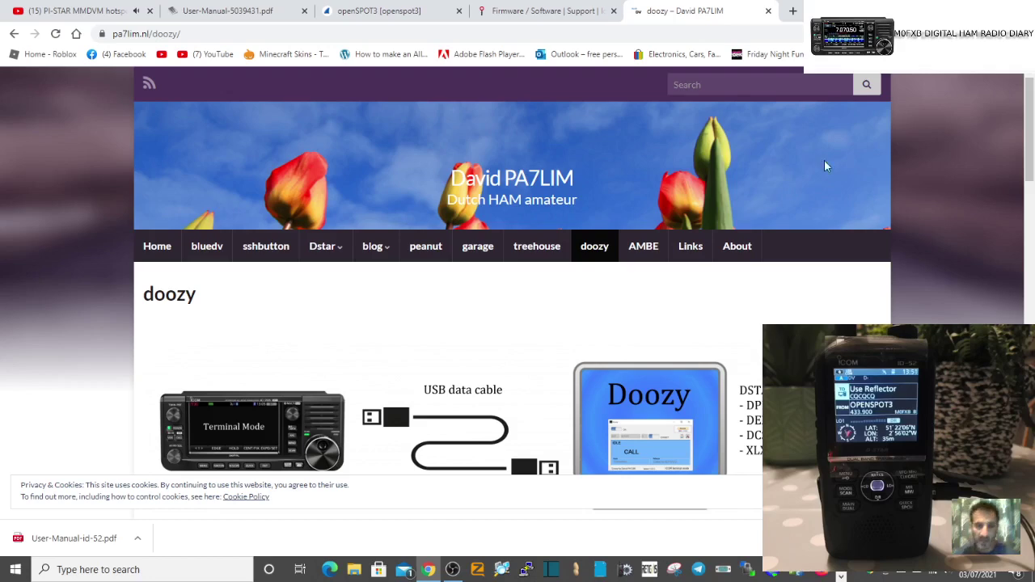
# Switch to the Icom firmware and driver listing and scroll through it.
pyautogui.click(521, 13)
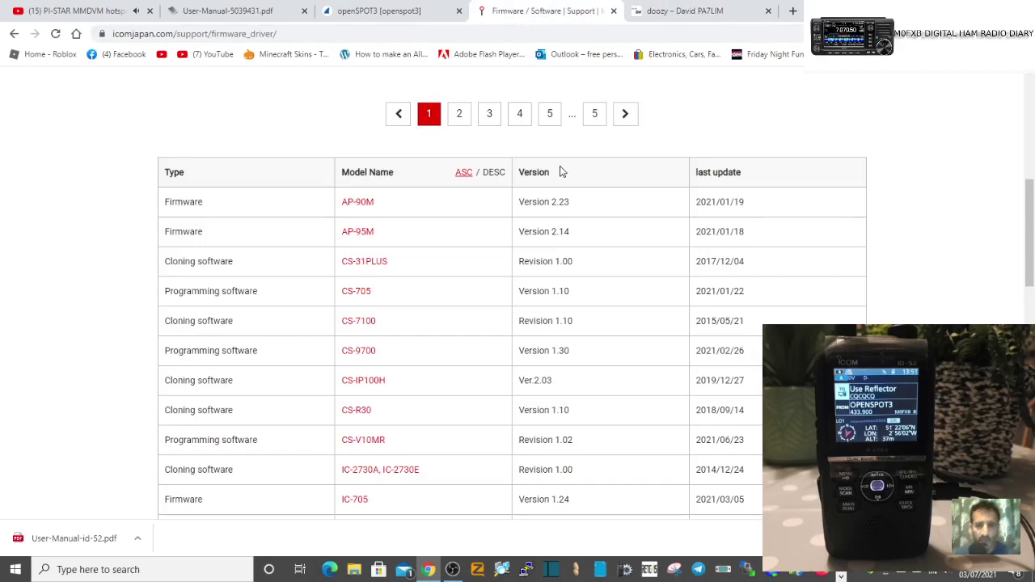
pyautogui.scroll(-1, 545, 231)
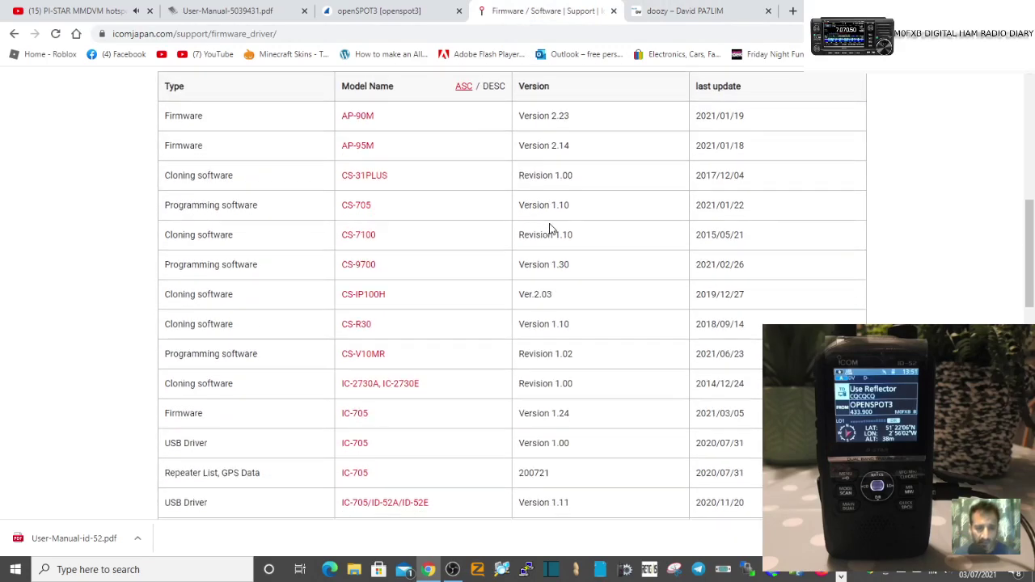
pyautogui.scroll(2, 346, 338)
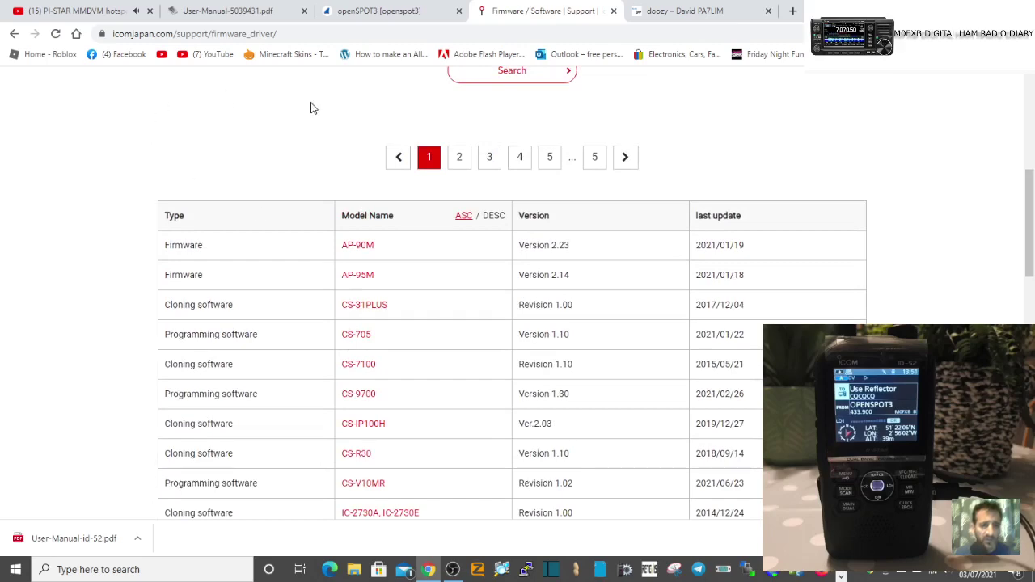
pyautogui.scroll(-2, 571, 307)
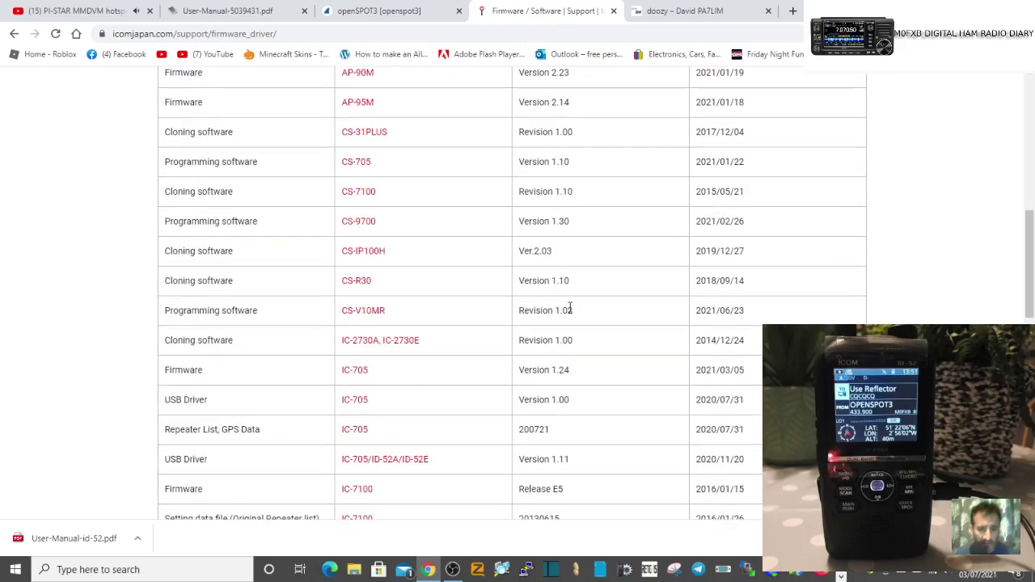
pyautogui.scroll(-3, 570, 307)
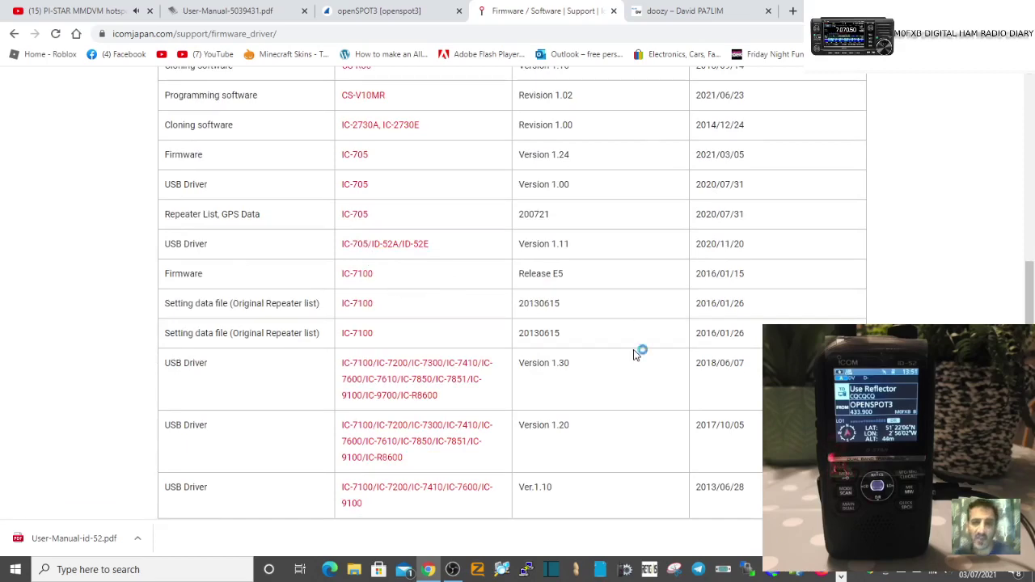
pyautogui.scroll(1, 809, 313)
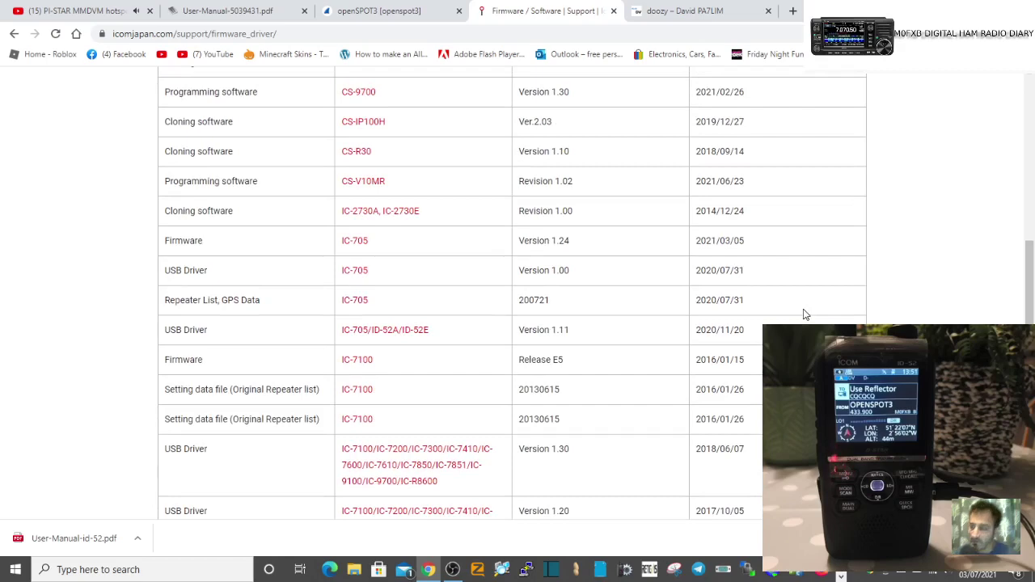
pyautogui.scroll(3, 731, 305)
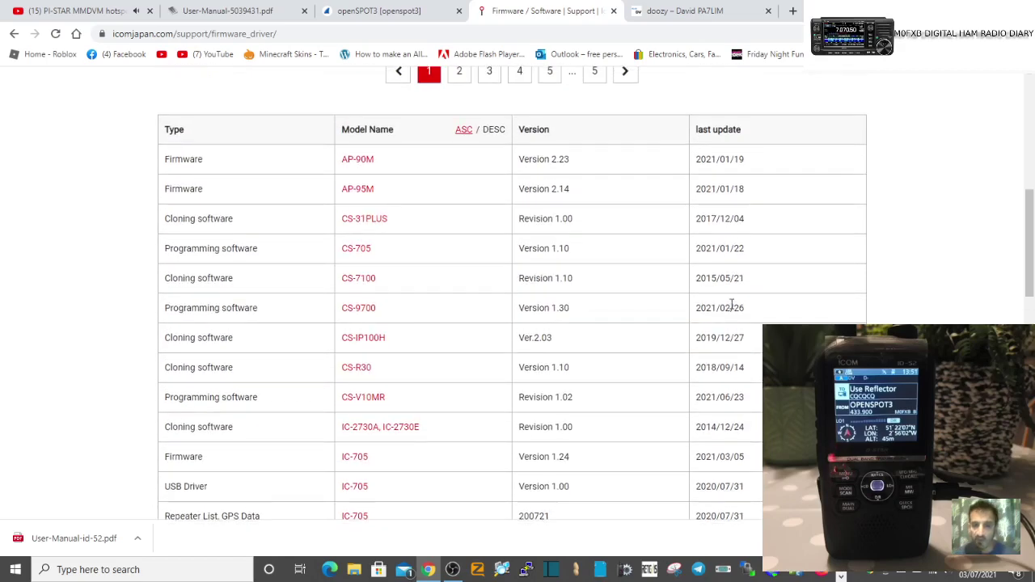
pyautogui.scroll(-2, 731, 305)
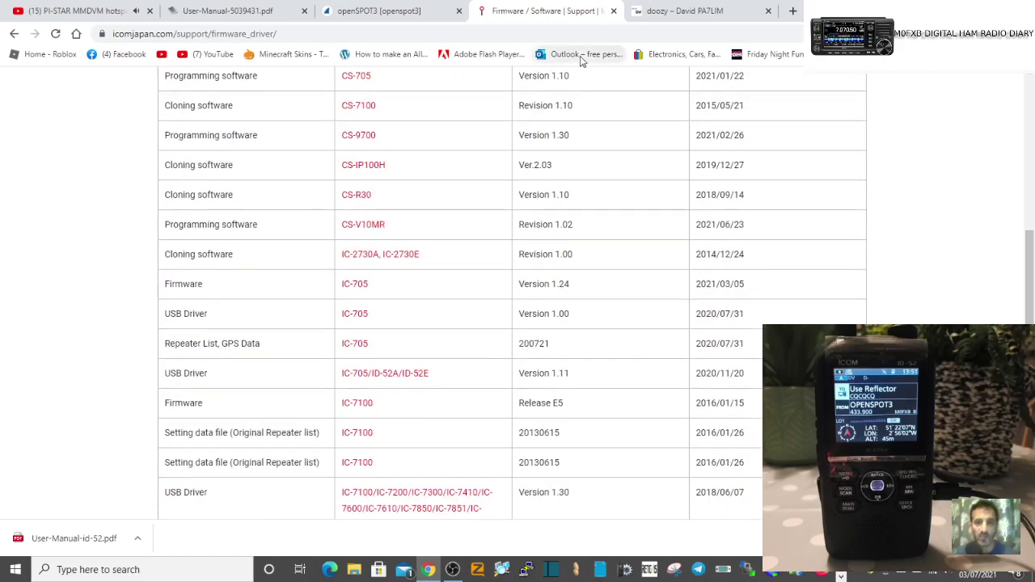
# Return to PA7LIM's doozy page and scroll through its instructions.
pyautogui.click(671, 11)
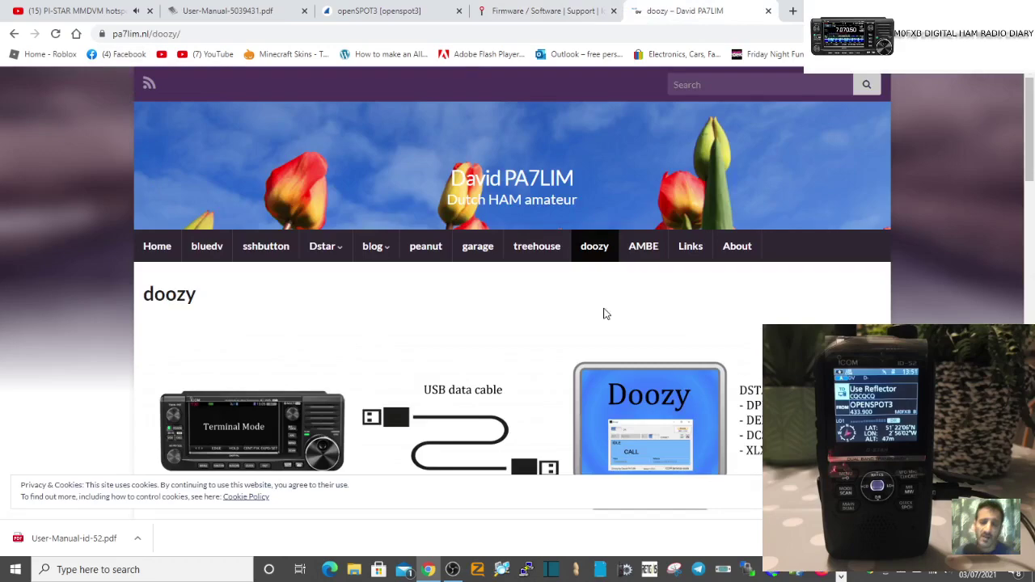
pyautogui.scroll(-2, 590, 275)
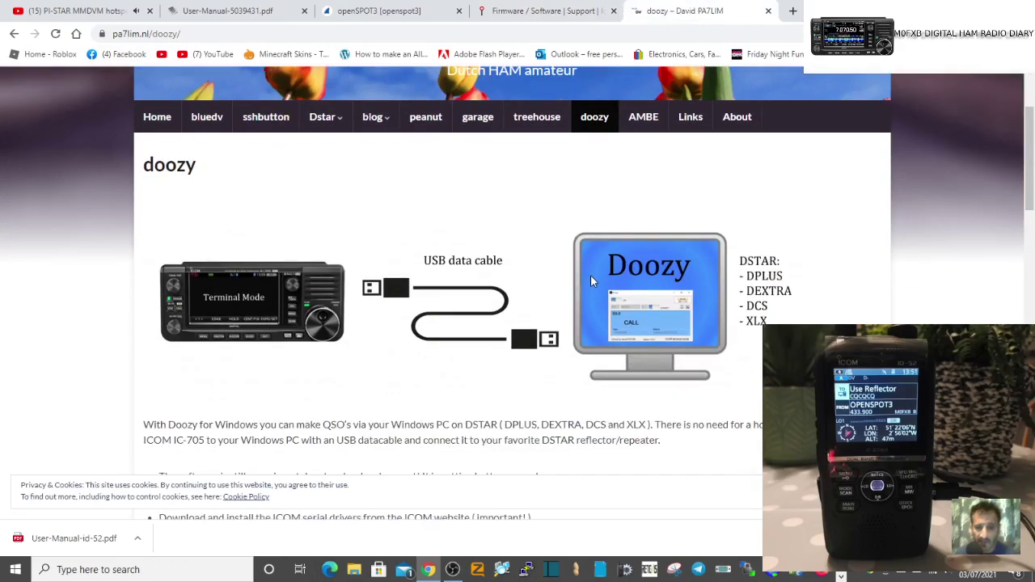
pyautogui.scroll(-2, 590, 281)
pyautogui.scroll(4, 590, 280)
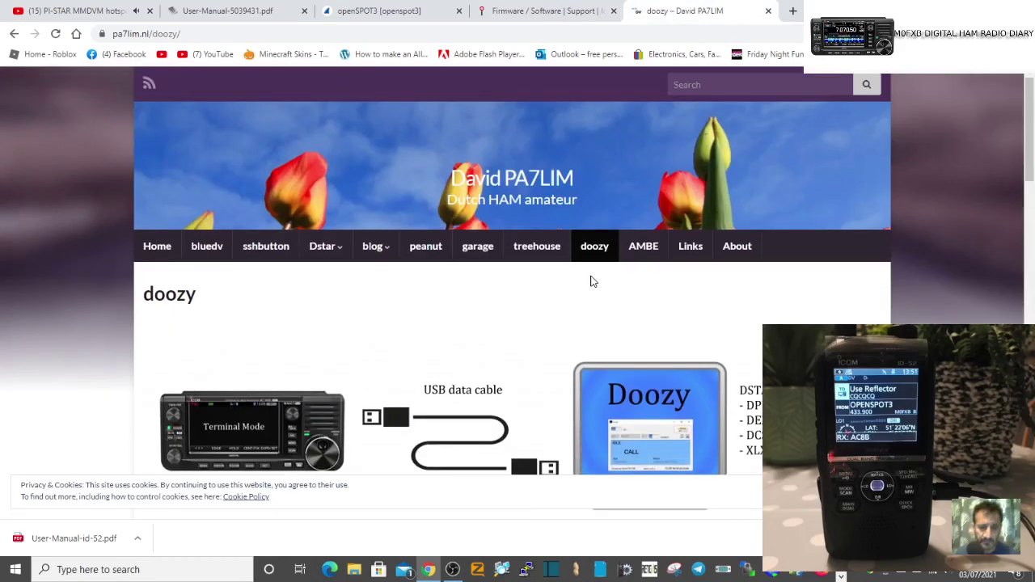
pyautogui.scroll(-10, 591, 281)
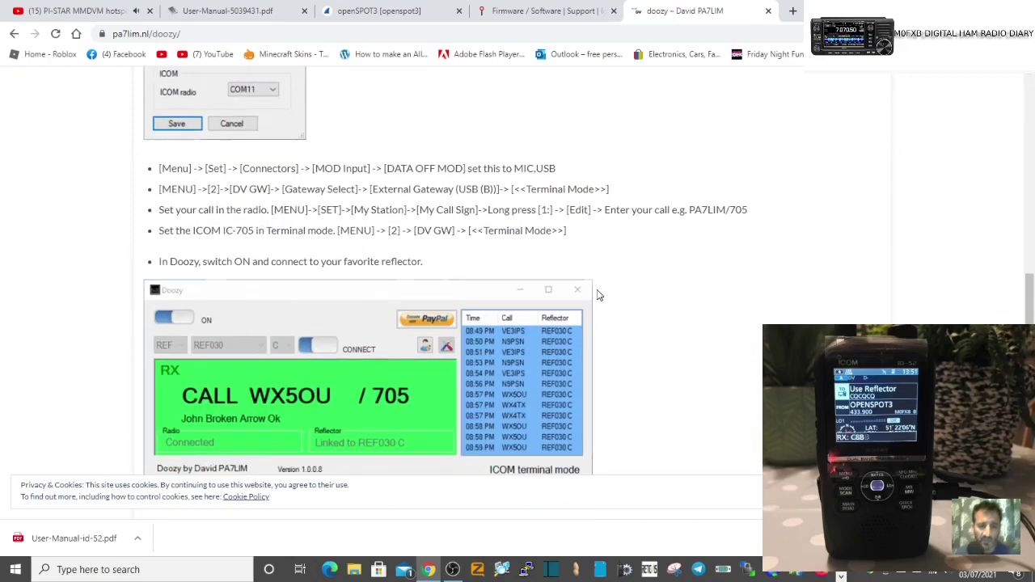
pyautogui.scroll(-4, 600, 297)
pyautogui.scroll(5, 603, 295)
pyautogui.scroll(-5, 605, 293)
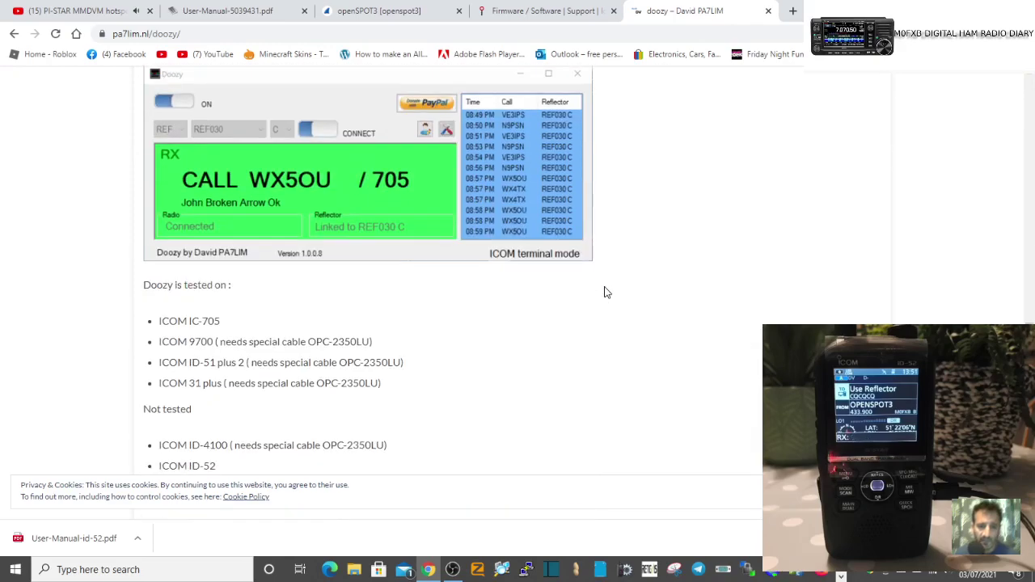
pyautogui.scroll(-4, 607, 290)
pyautogui.scroll(7, 608, 291)
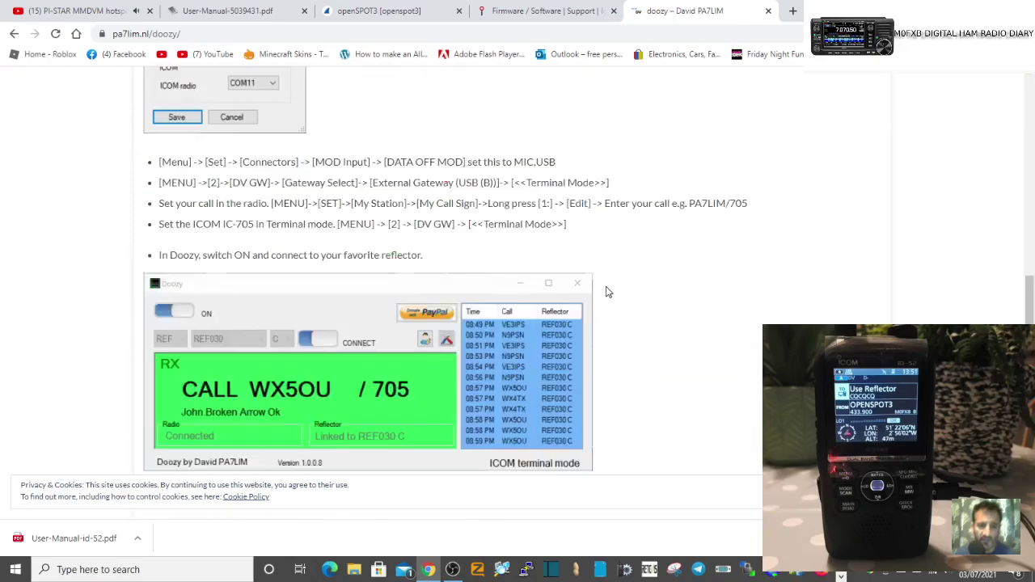
pyautogui.scroll(10, 608, 292)
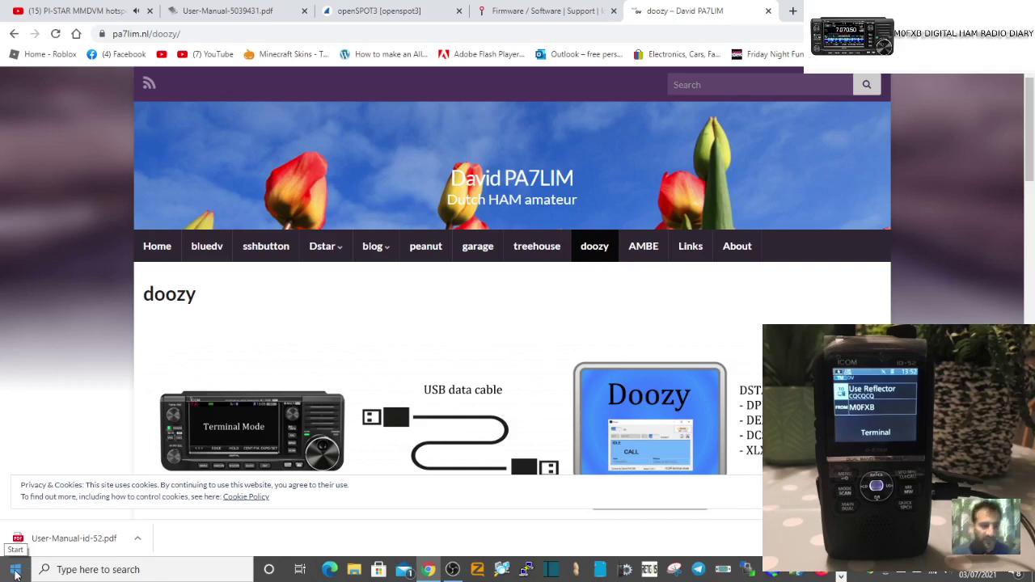
# Find the radio as USB Serial Device (COM9) under Ports in Device Manager, then minimize it.
pyautogui.rightClick(15, 573)
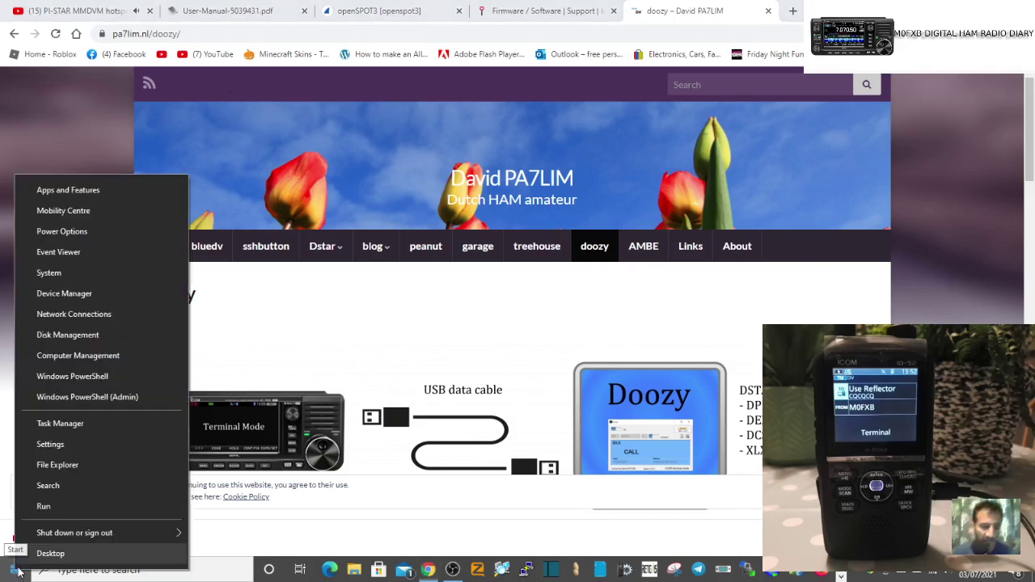
pyautogui.click(63, 293)
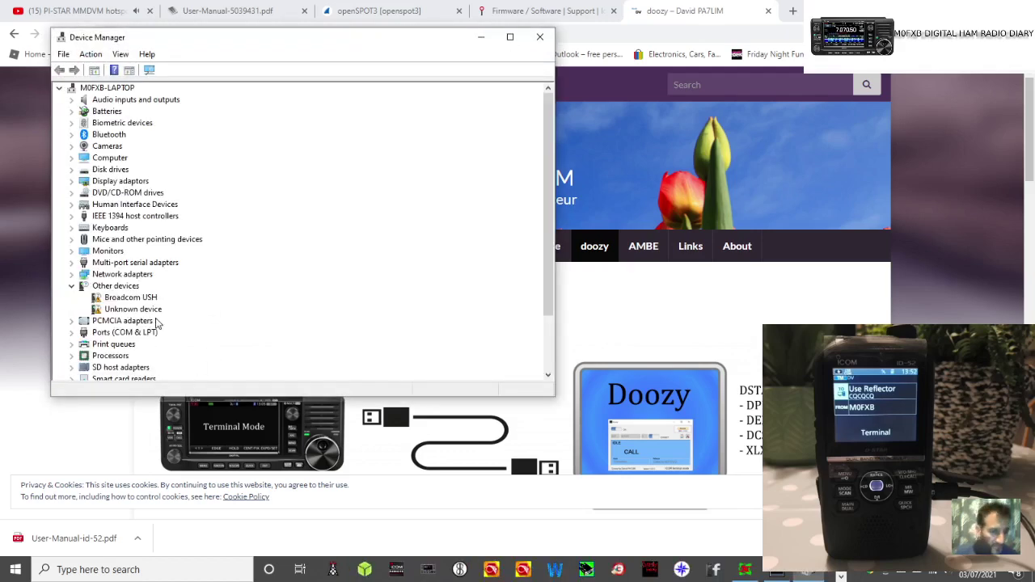
pyautogui.doubleClick(125, 332)
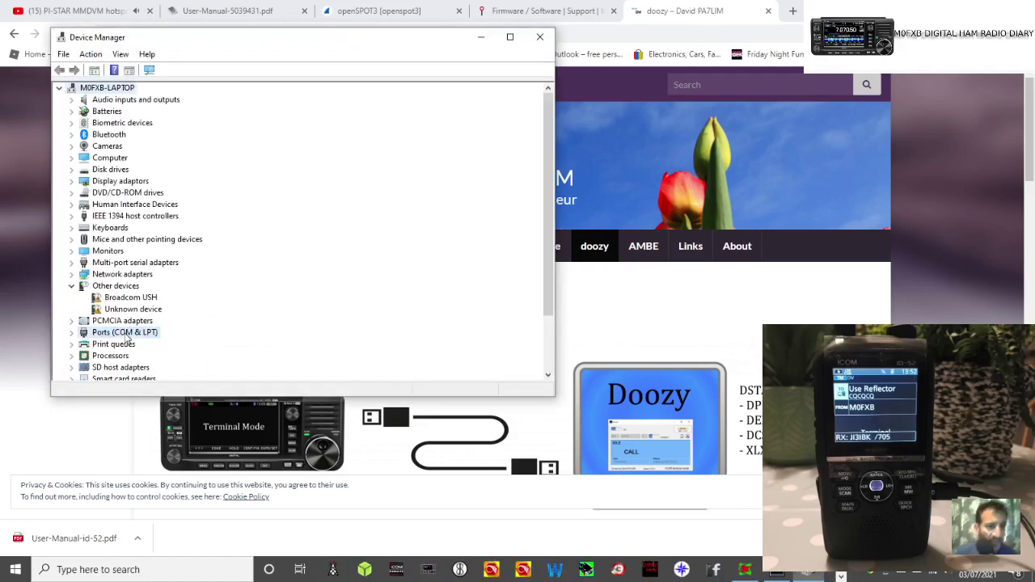
pyautogui.scroll(-1, 218, 310)
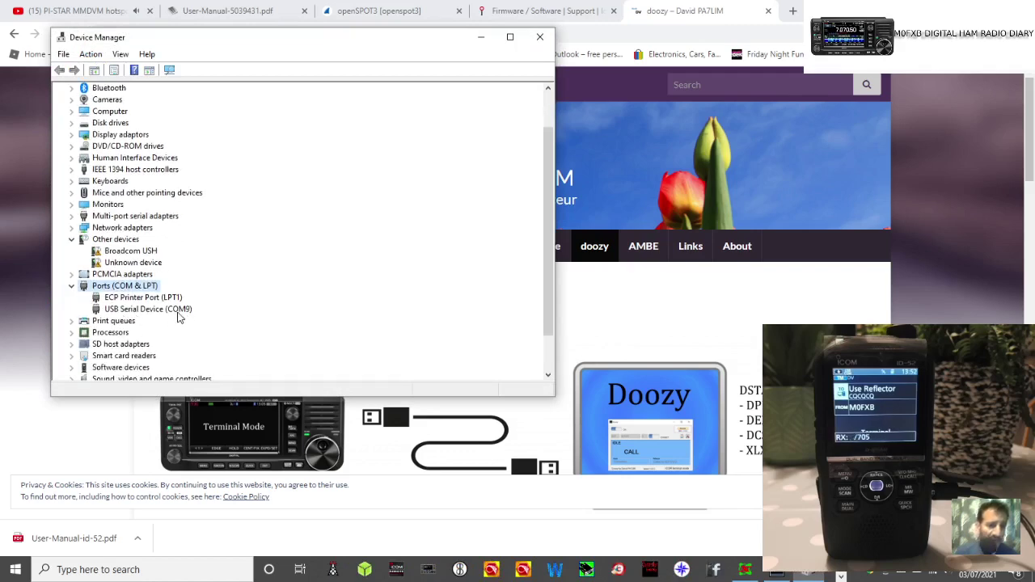
pyautogui.click(479, 38)
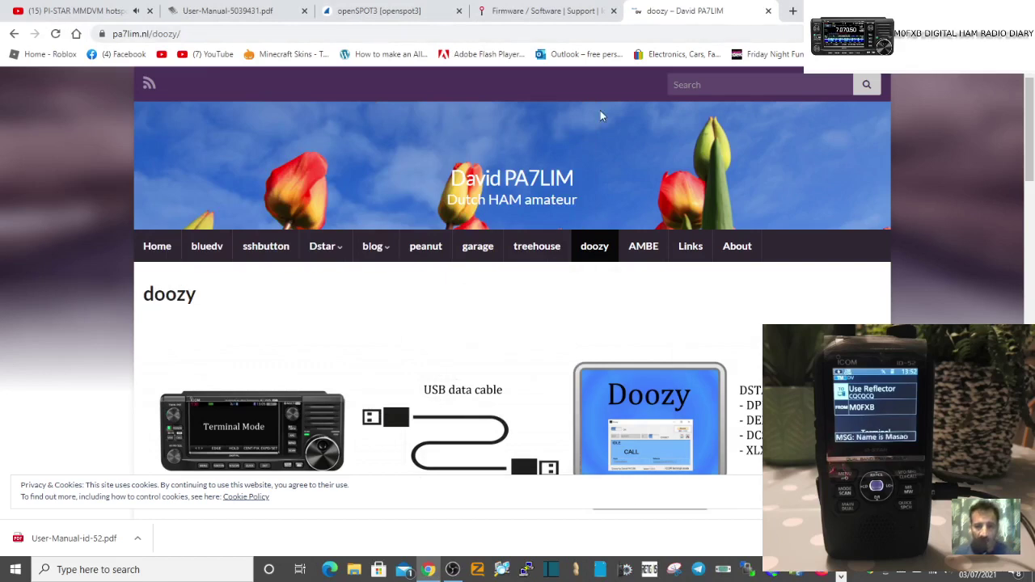
# Restore Doozy from the taskbar, switch it off, and move its window up-left.
pyautogui.click(842, 577)
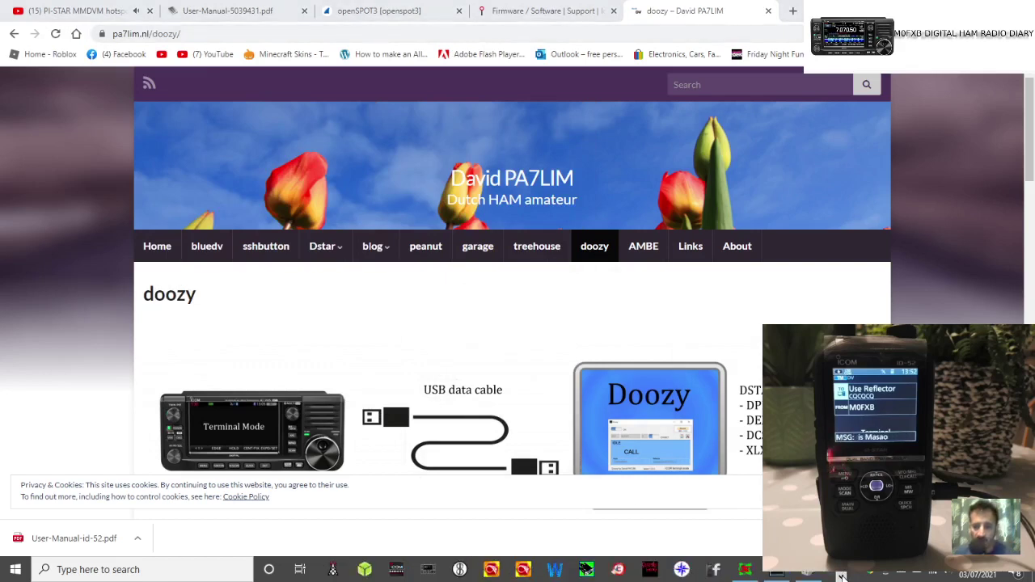
pyautogui.click(778, 575)
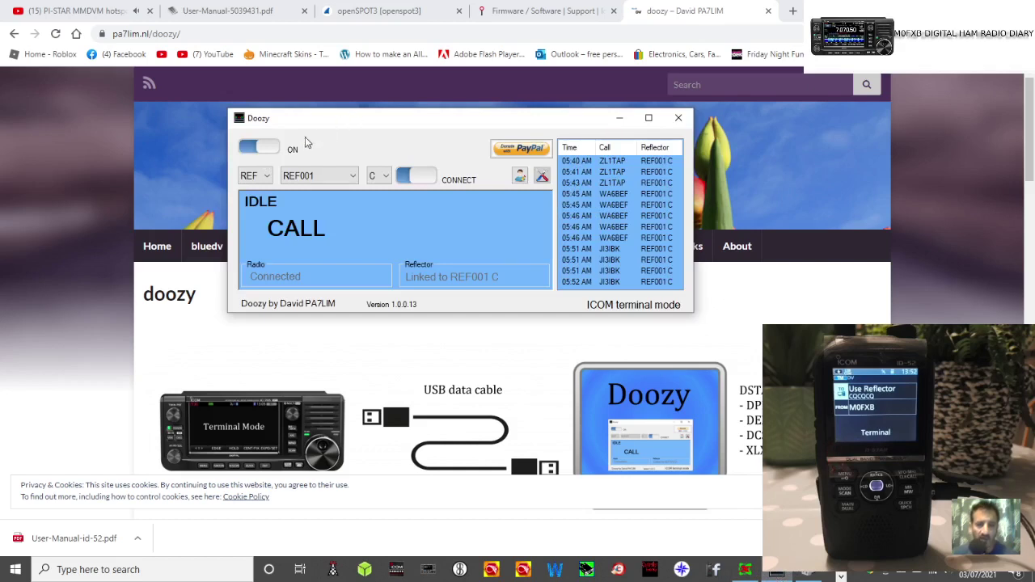
pyautogui.click(259, 146)
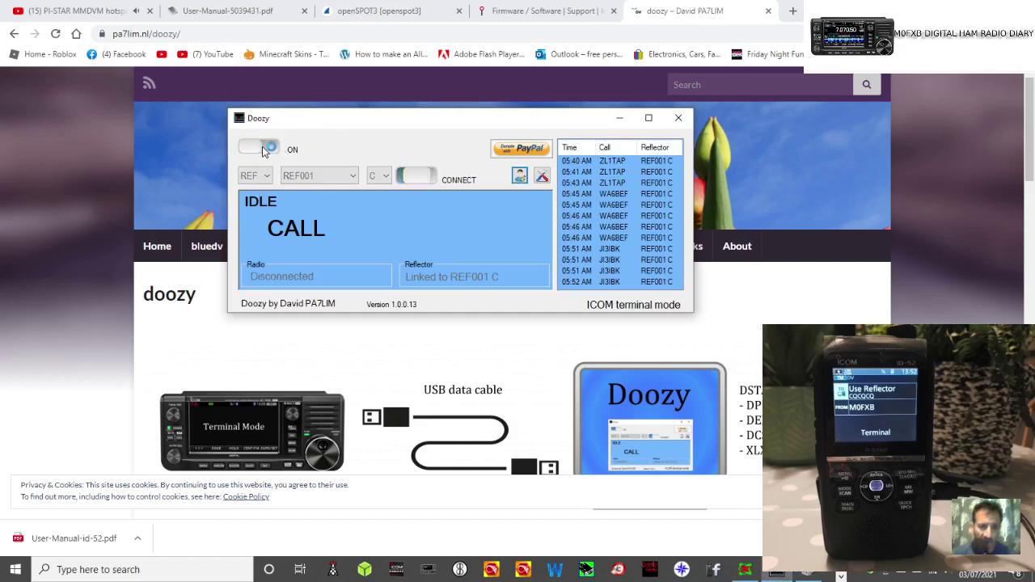
pyautogui.moveTo(416, 121); pyautogui.dragTo(359, 105)
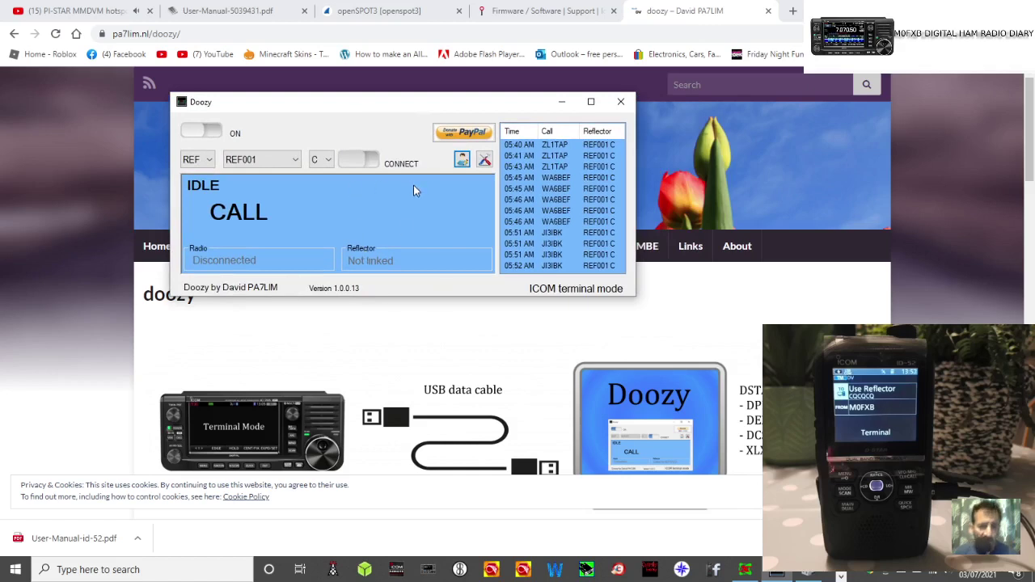
# Update the DPlus, DCS and XLX host files and save Setup with the ICOM radio on COM9.
pyautogui.click(486, 161)
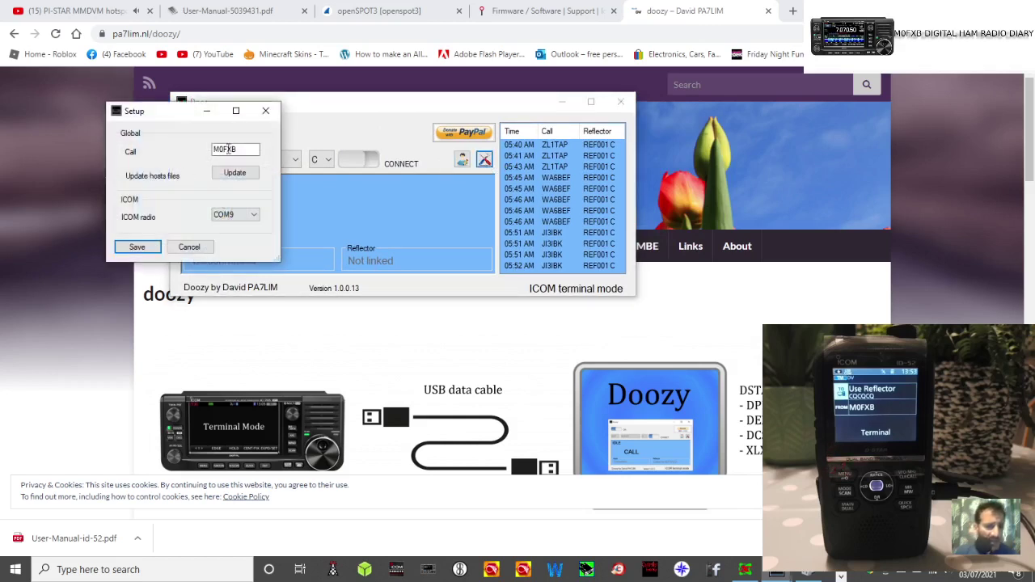
pyautogui.click(247, 148)
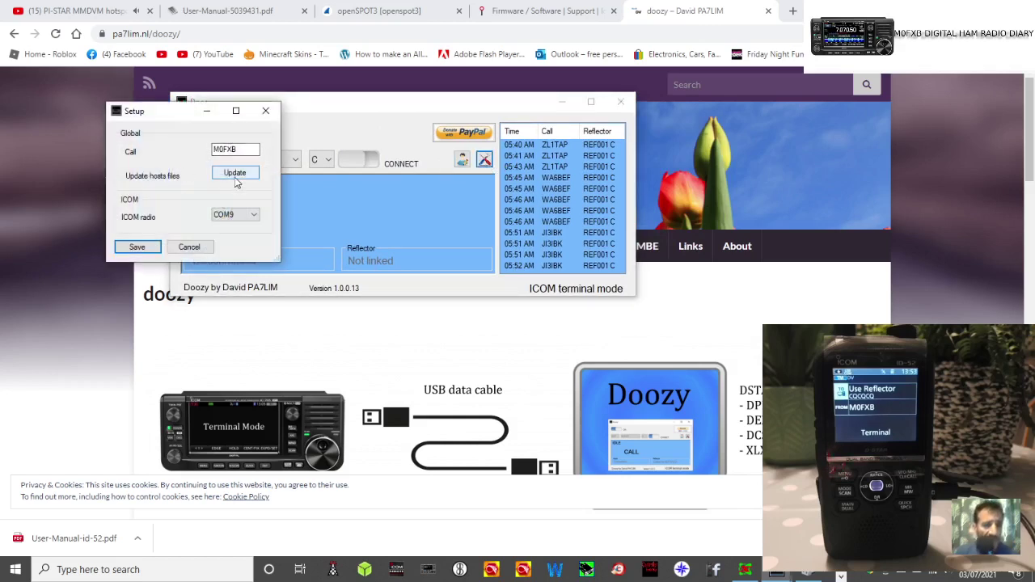
pyautogui.click(234, 177)
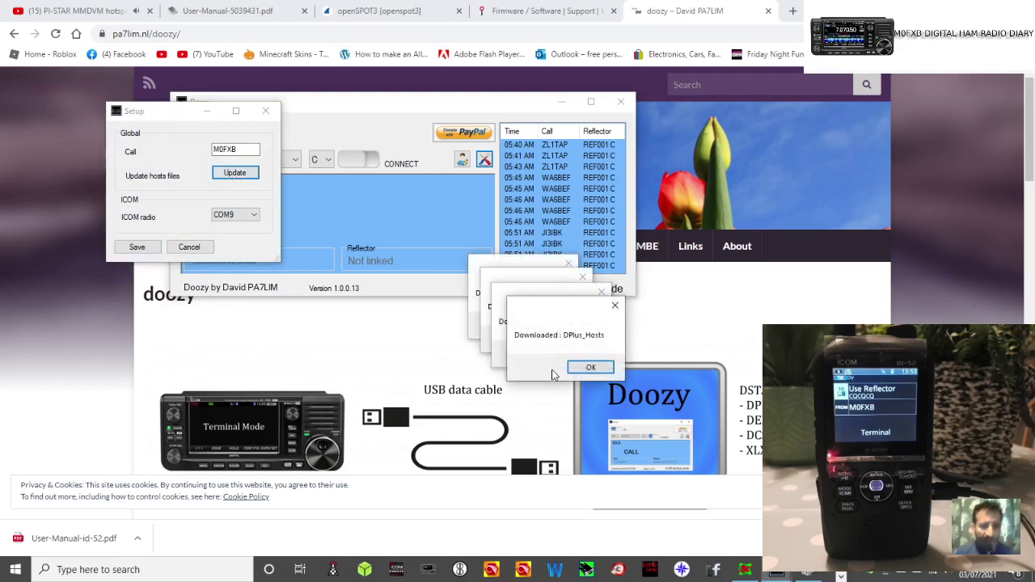
pyautogui.click(587, 365)
pyautogui.click(574, 360)
pyautogui.click(555, 339)
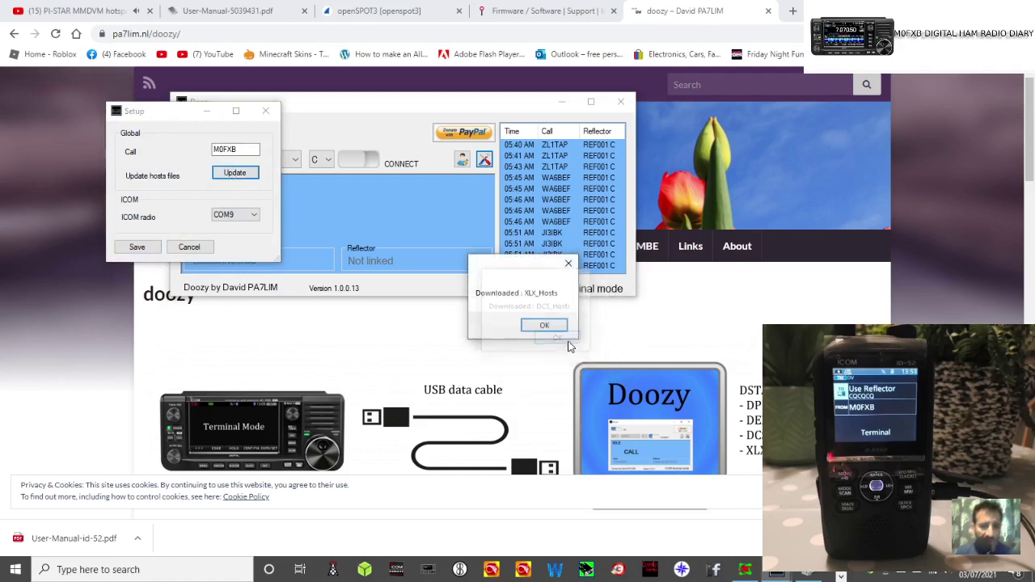
pyautogui.click(540, 327)
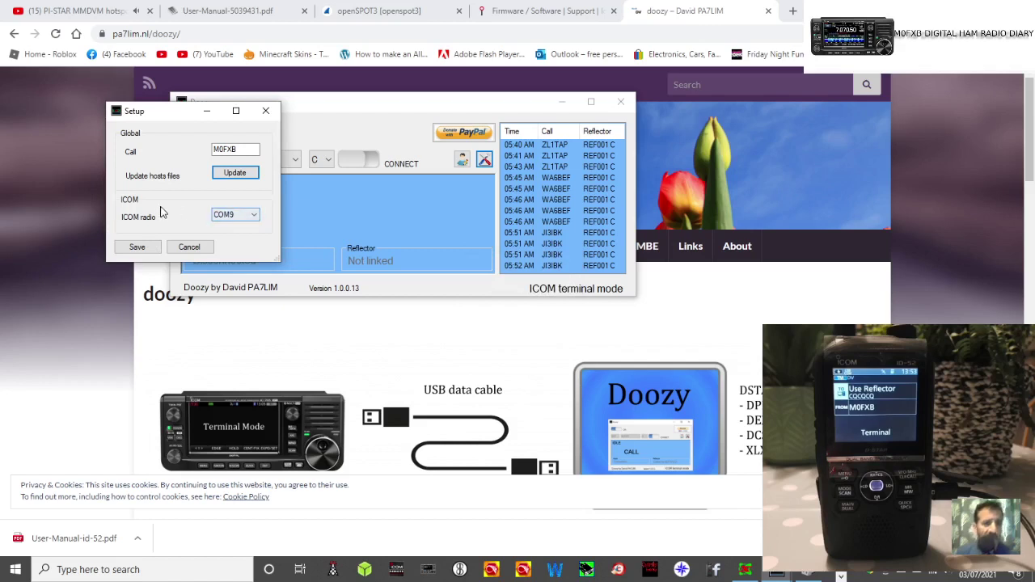
pyautogui.click(143, 250)
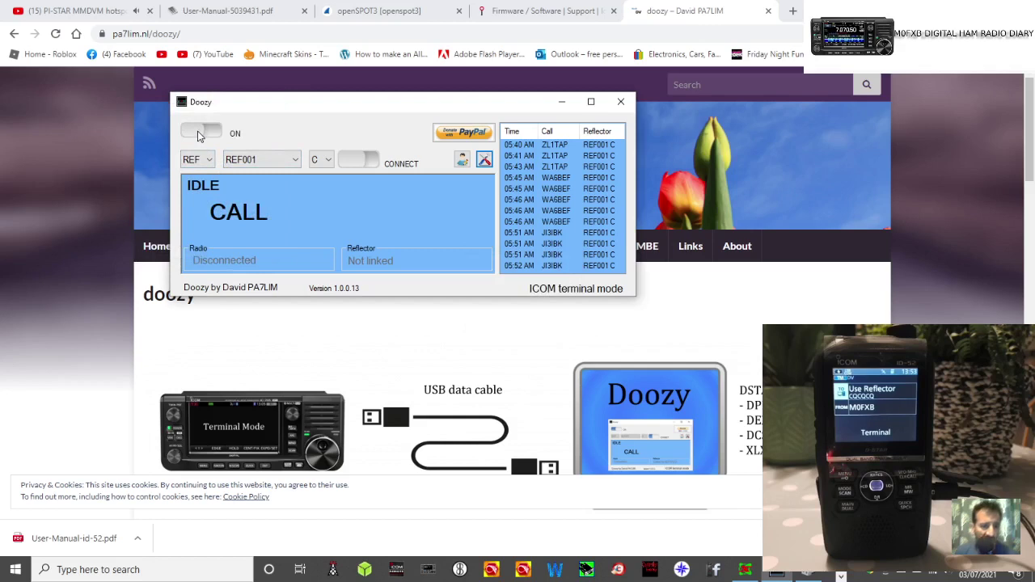
# Switch Doozy on so the ICOM radio reads Connected.
pyautogui.click(200, 133)
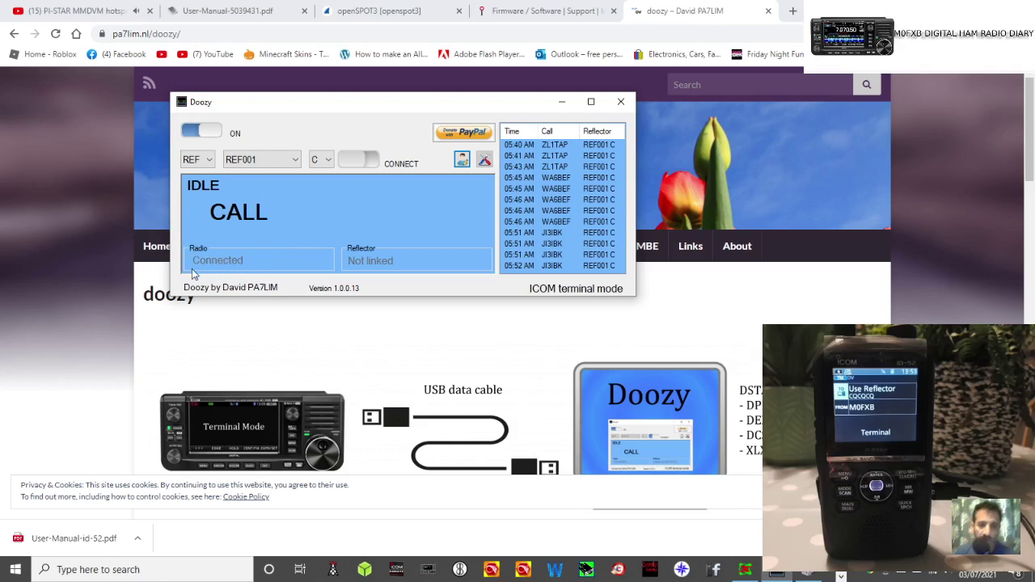
# Turn on CONNECT to link to reflector REF001 C.
pyautogui.click(359, 162)
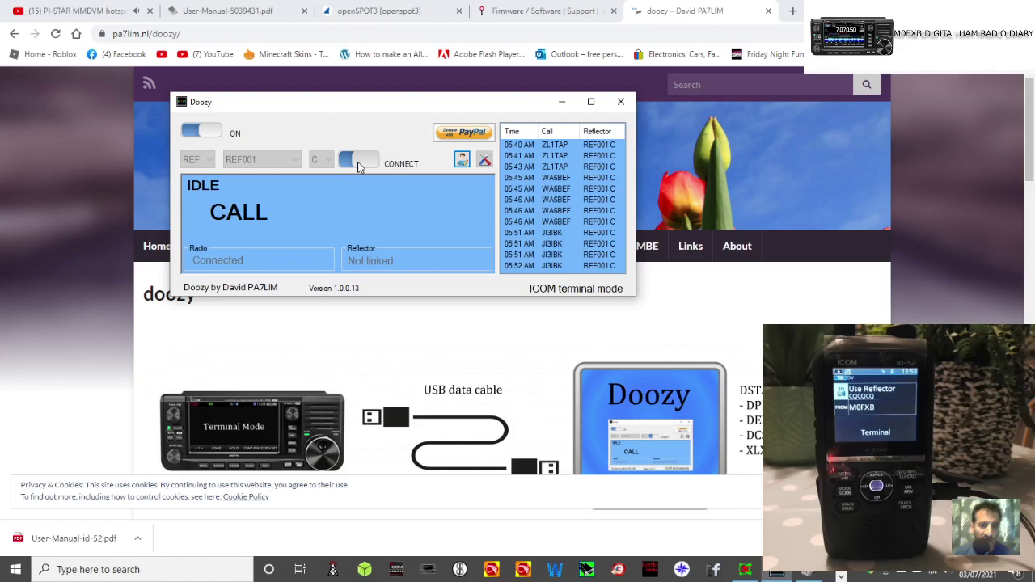